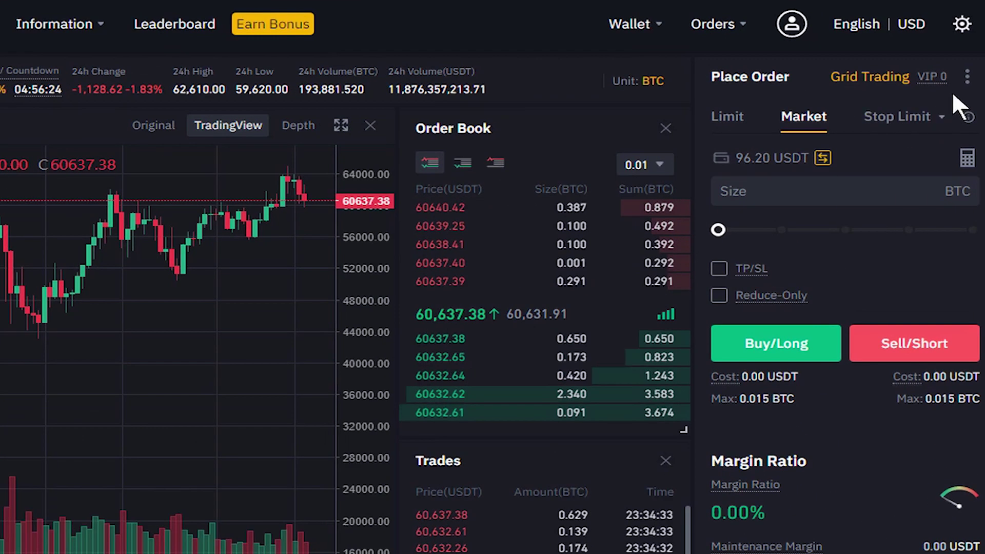
# Check the Position Mode preference and confirm it, leaving One-way Mode selected.
pyautogui.click(969, 92)
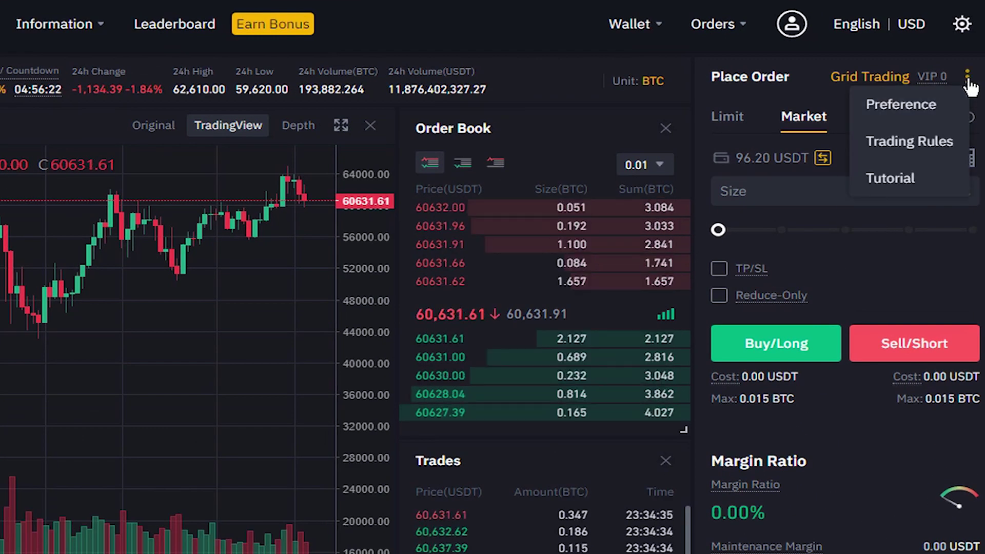
pyautogui.click(946, 106)
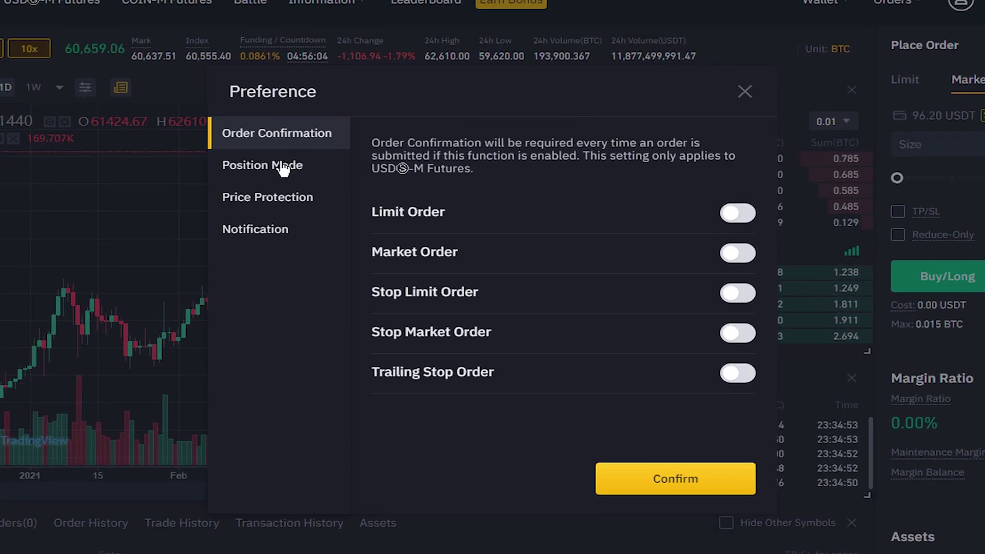
pyautogui.click(284, 167)
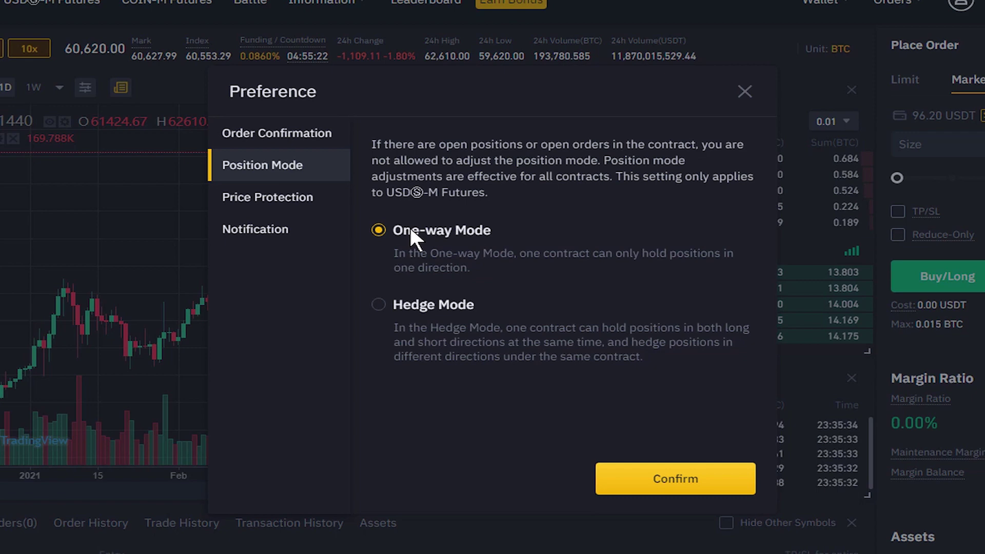
pyautogui.click(697, 479)
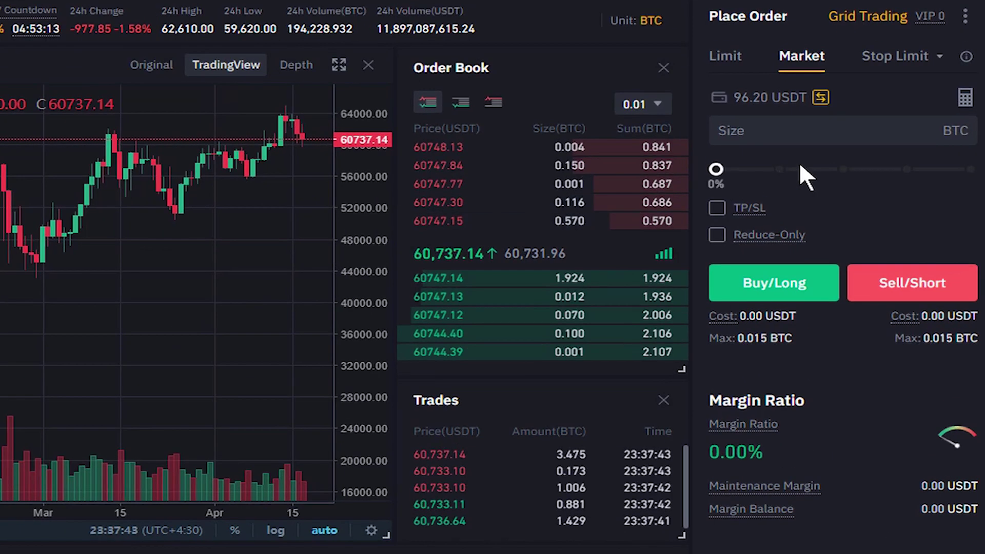
# Buy 0.002 BTC of BTCUSDT at market, opening a long at 10x.
pyautogui.click(909, 171)
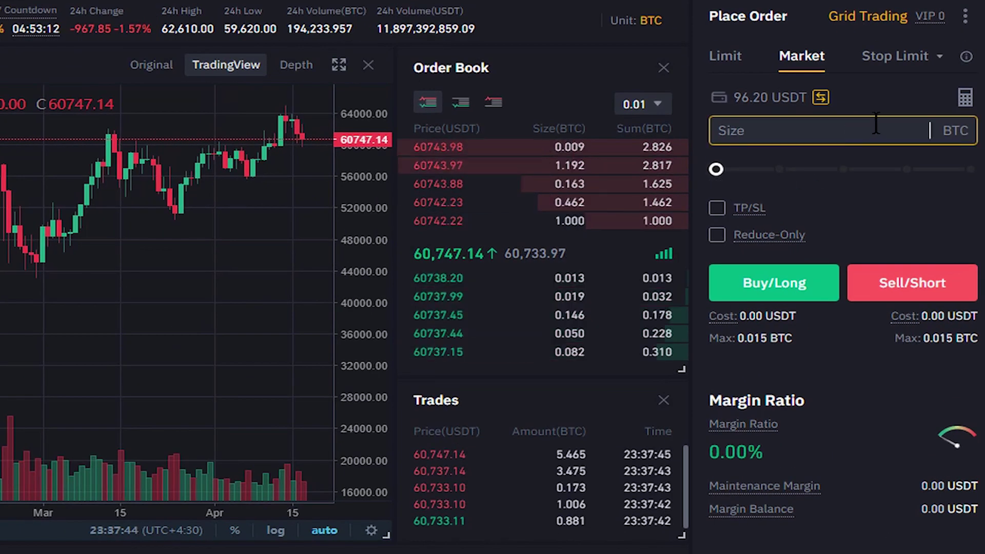
pyautogui.write('0.002')
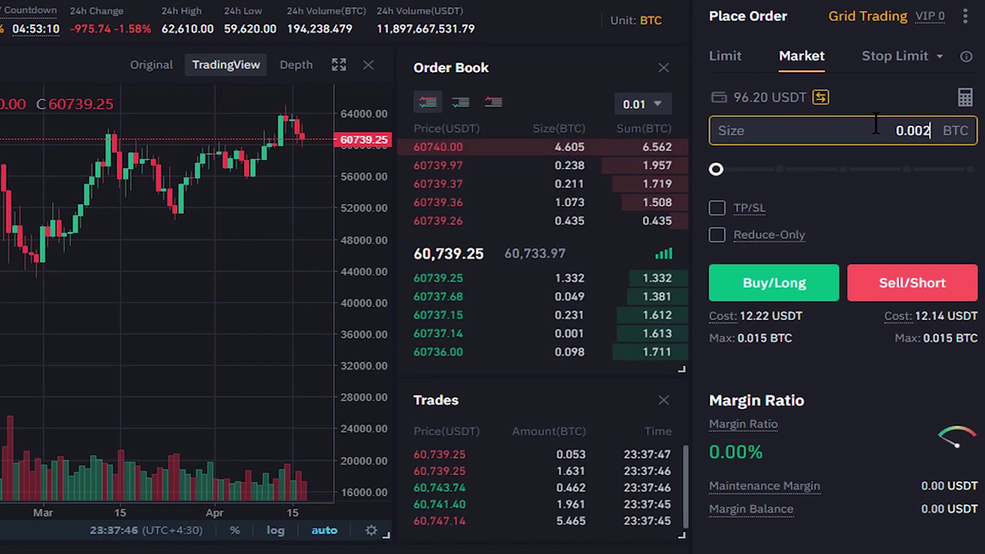
pyautogui.click(800, 60)
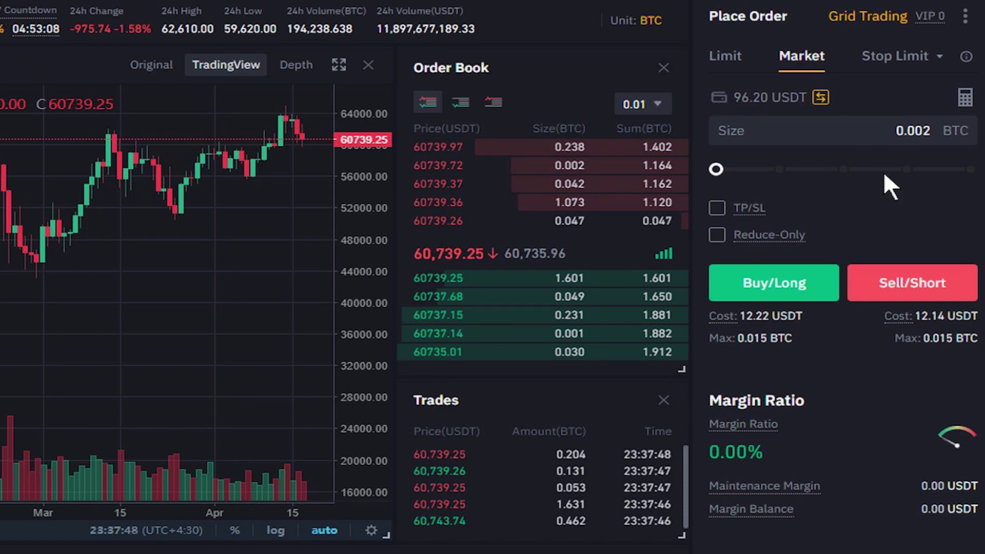
pyautogui.click(780, 282)
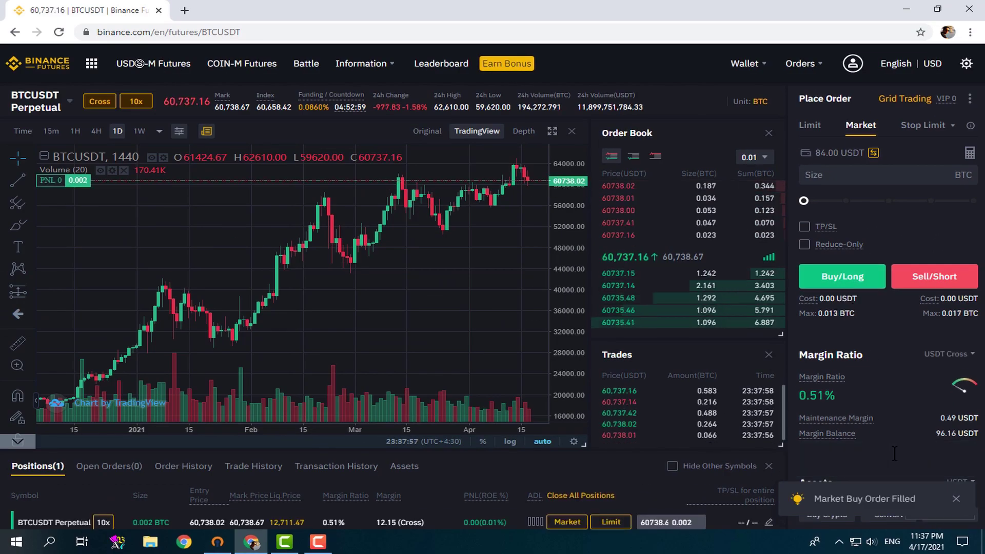
pyautogui.scroll(-2, 894, 453)
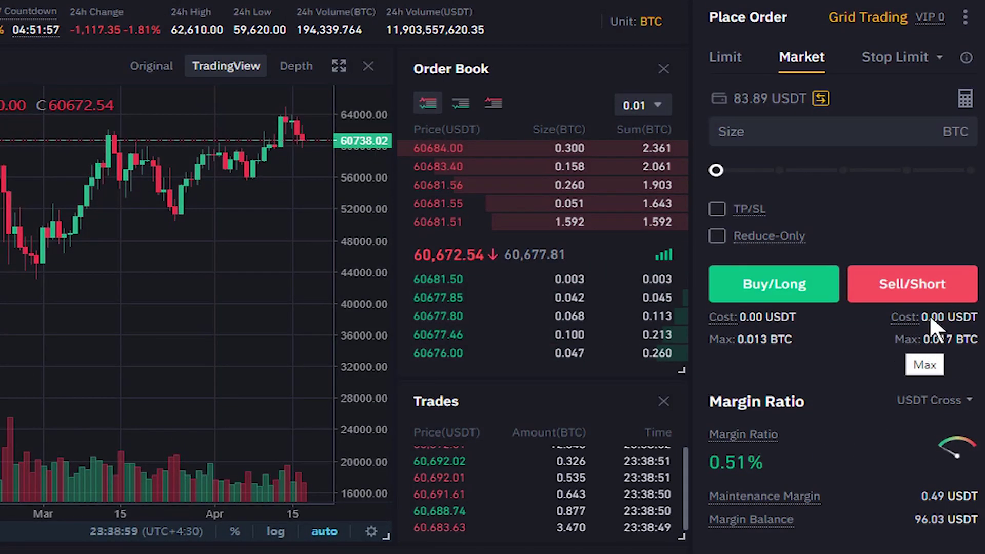
# Sell 0.001 BTC of BTCUSDT at market, reducing the long.
pyautogui.click(910, 132)
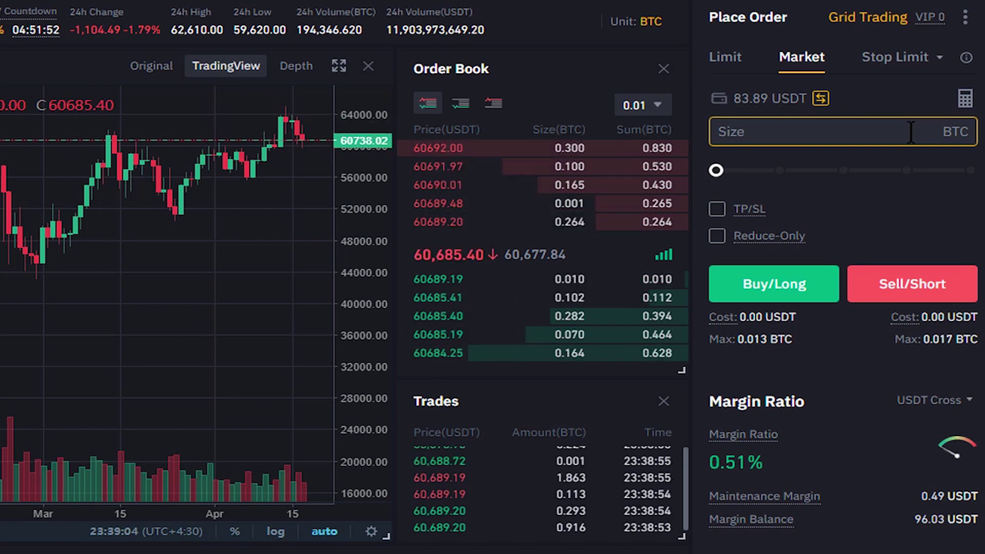
pyautogui.write('0.001')
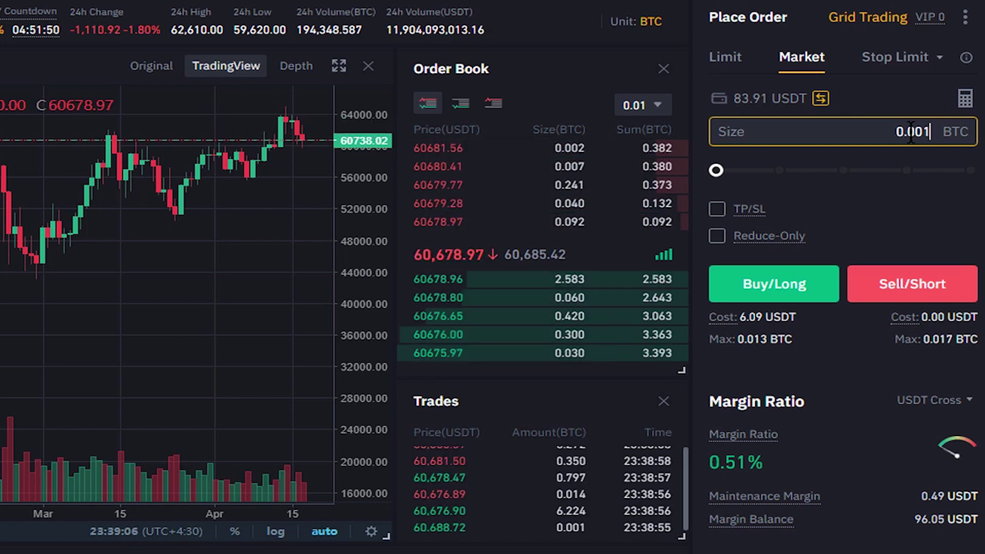
pyautogui.click(924, 289)
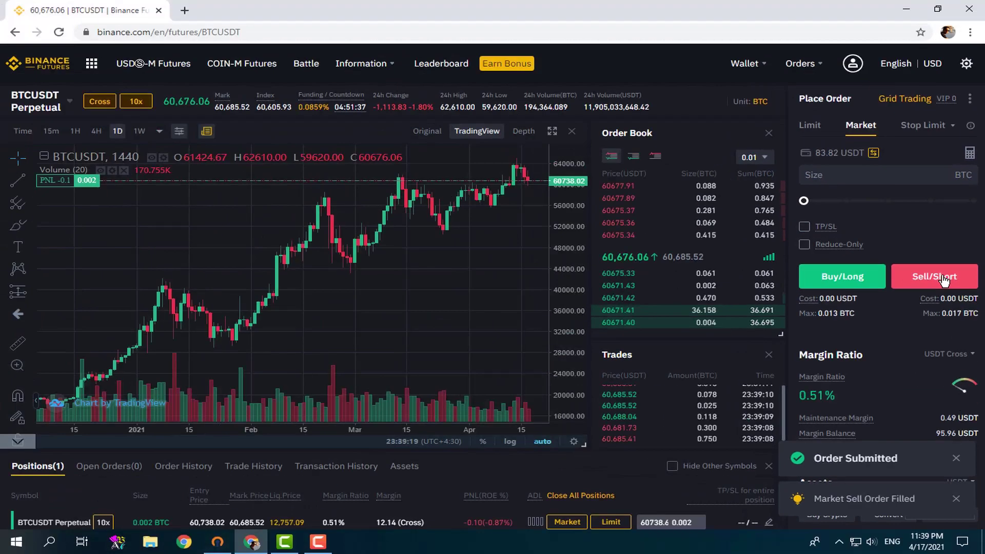
# Sell the remaining 0.001 BTC at market, leaving no open BTCUSDT positions.
pyautogui.scroll(-2, 911, 460)
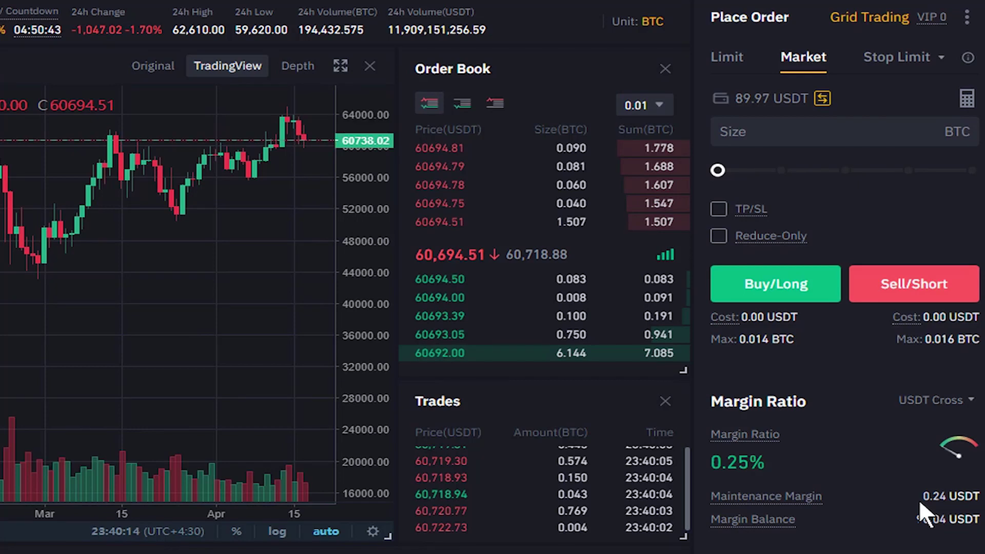
pyautogui.click(927, 132)
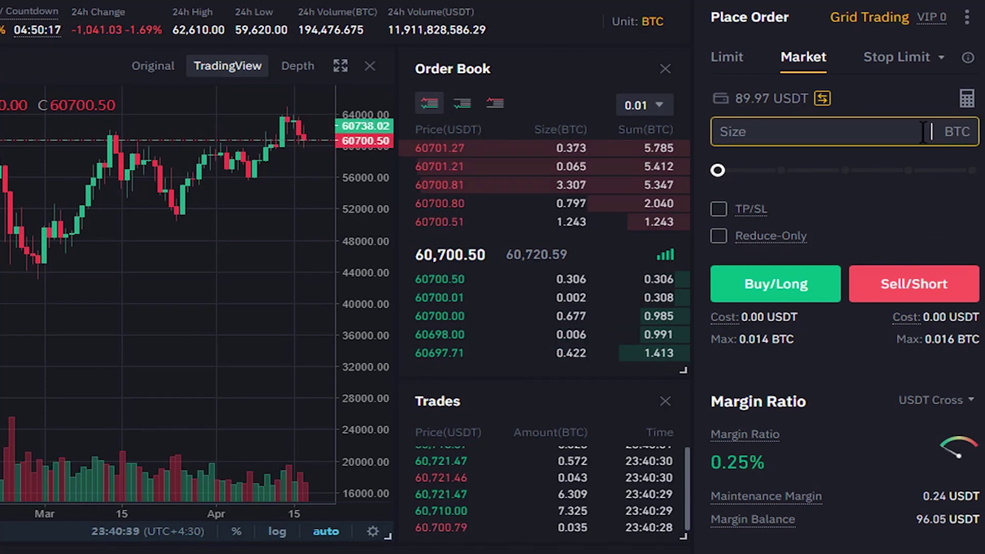
pyautogui.write('0.001')
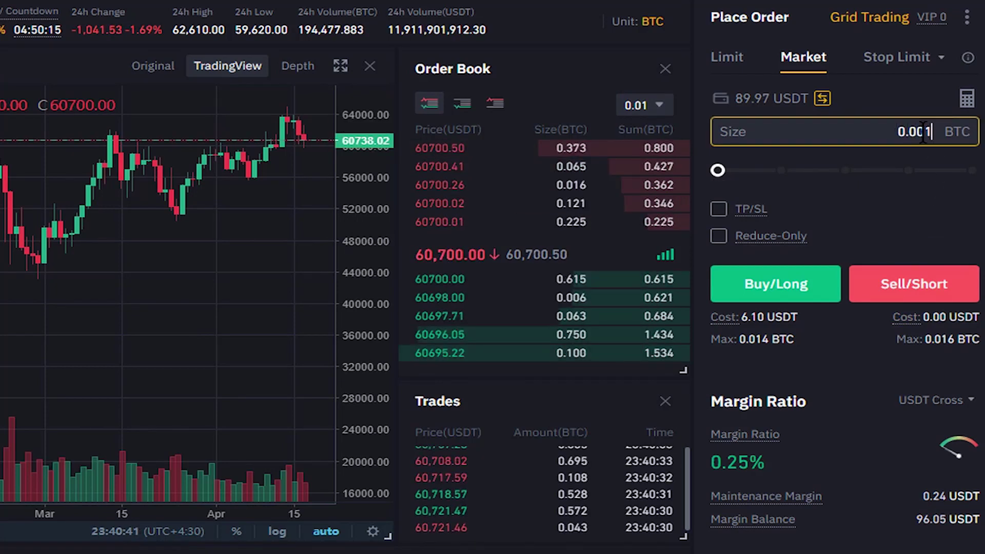
pyautogui.click(921, 288)
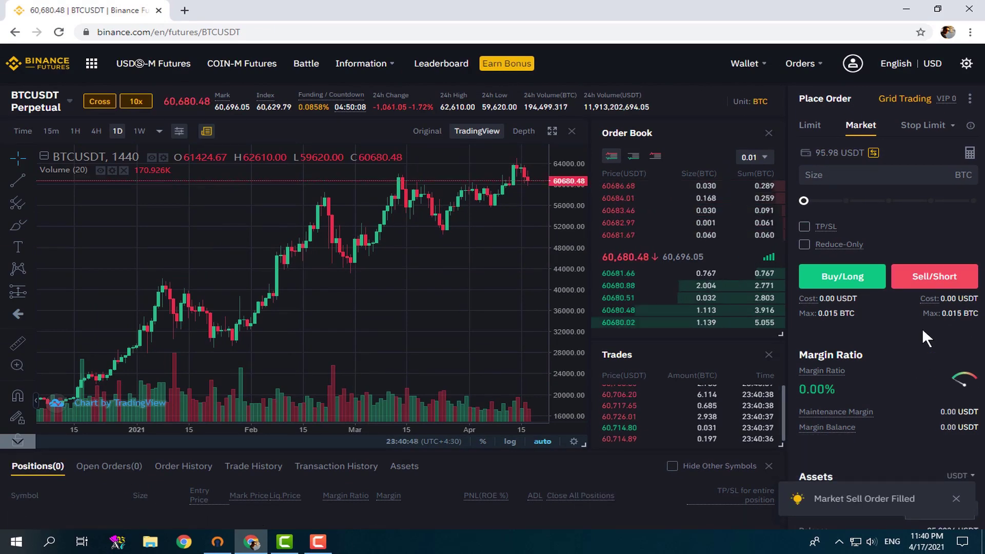
pyautogui.scroll(-3, 758, 345)
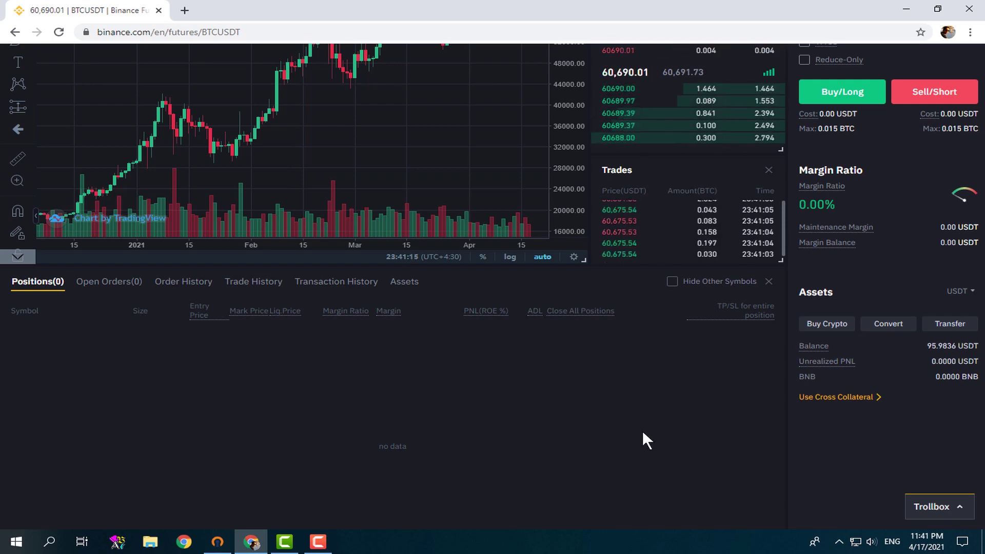
pyautogui.scroll(3, 841, 392)
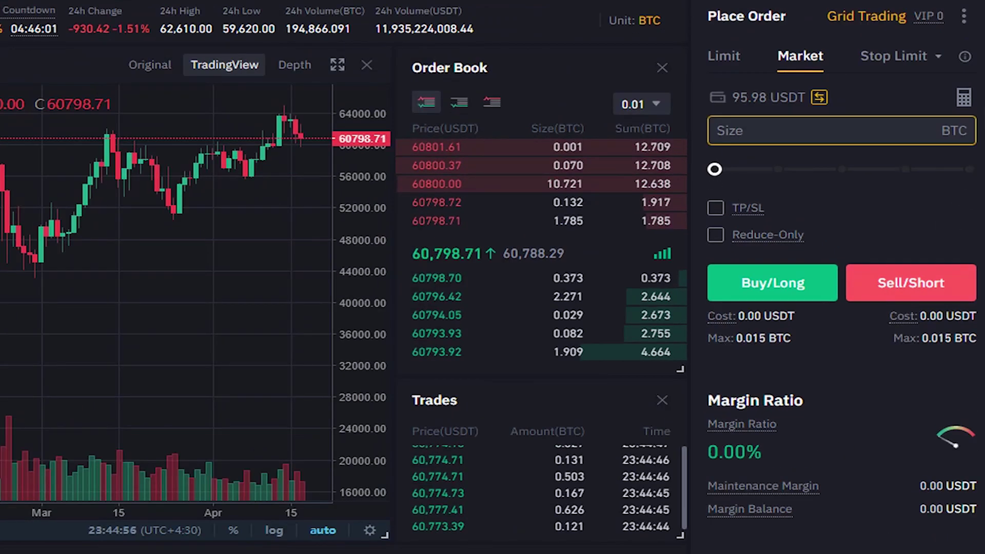
# Select Hedge Mode in the Position Mode preference and confirm it.
pyautogui.click(969, 99)
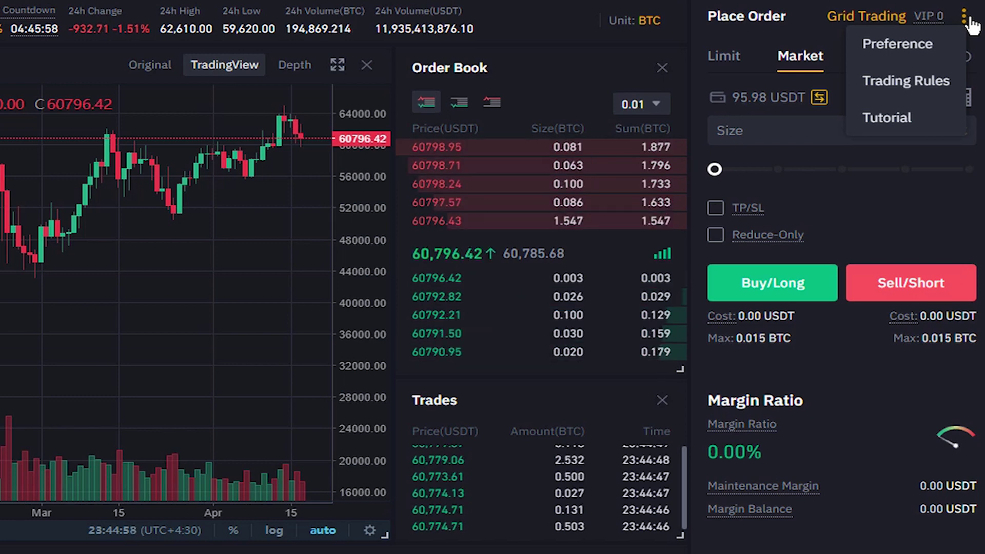
pyautogui.click(895, 43)
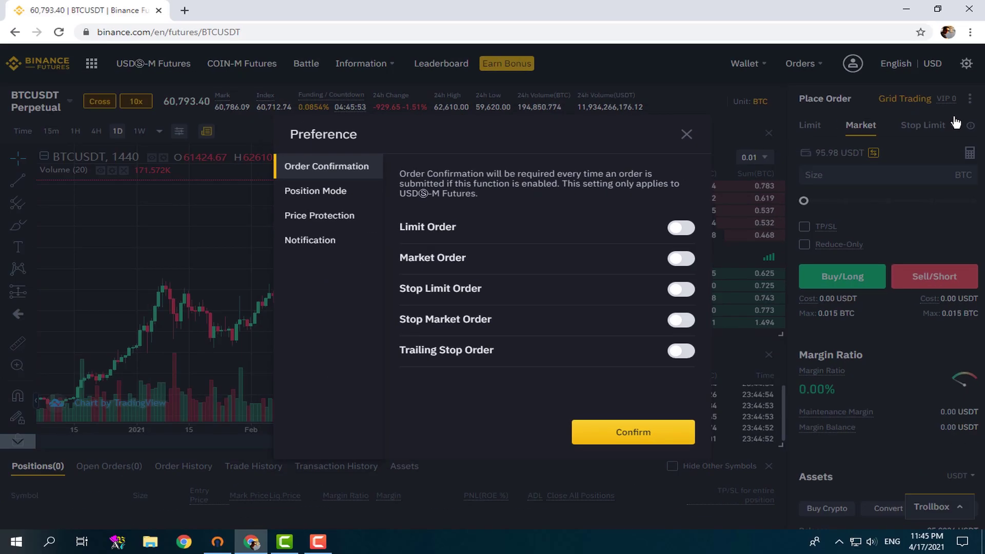
pyautogui.click(331, 194)
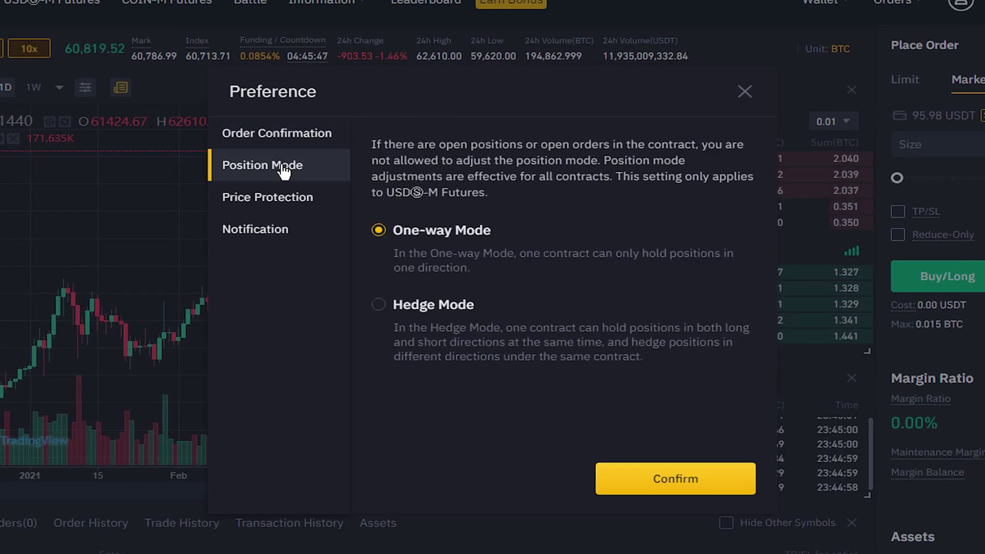
pyautogui.click(379, 303)
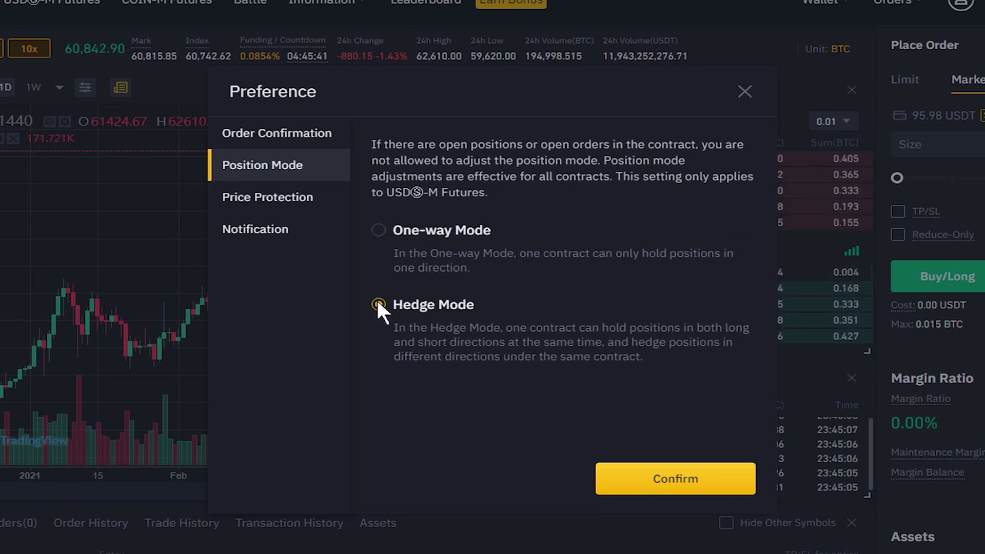
pyautogui.click(665, 479)
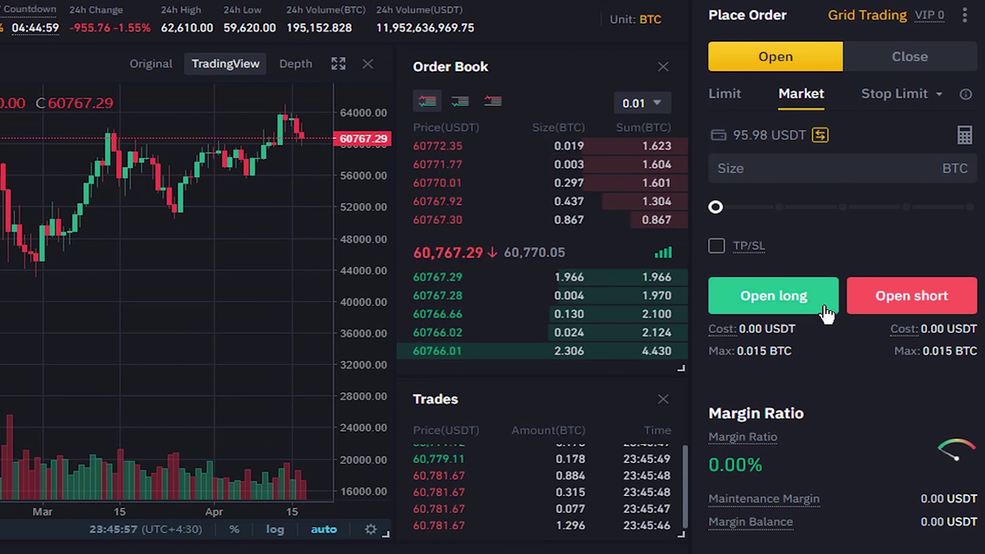
pyautogui.click(821, 159)
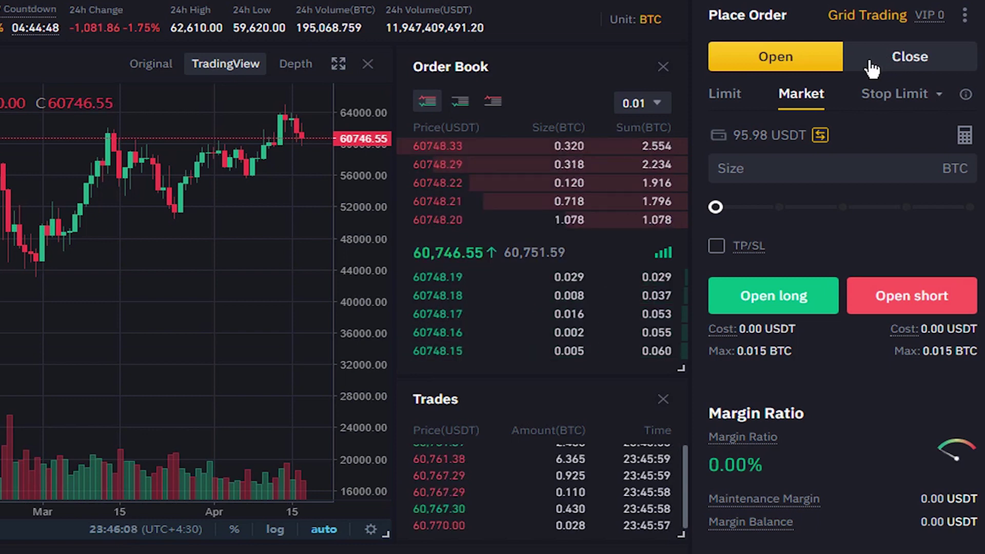
pyautogui.click(796, 58)
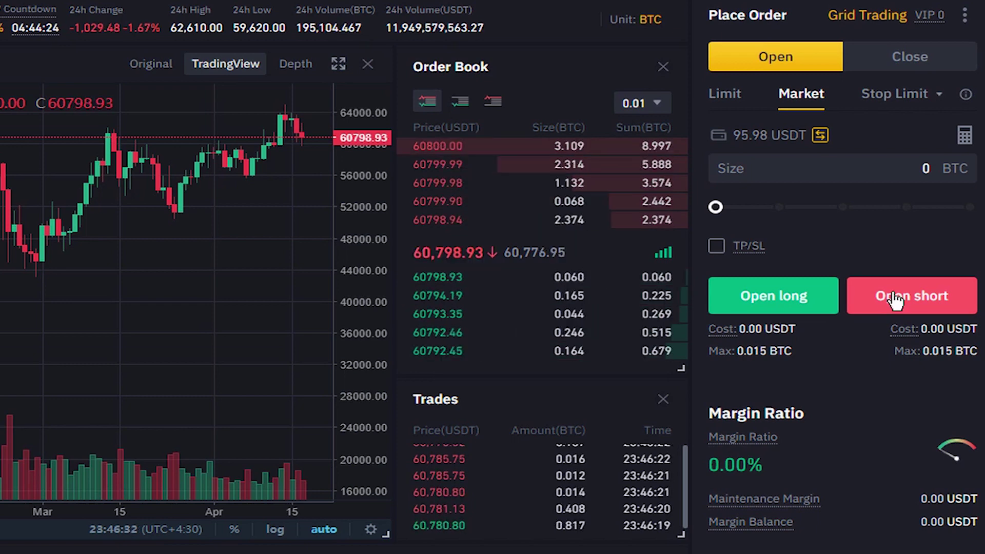
pyautogui.click(916, 70)
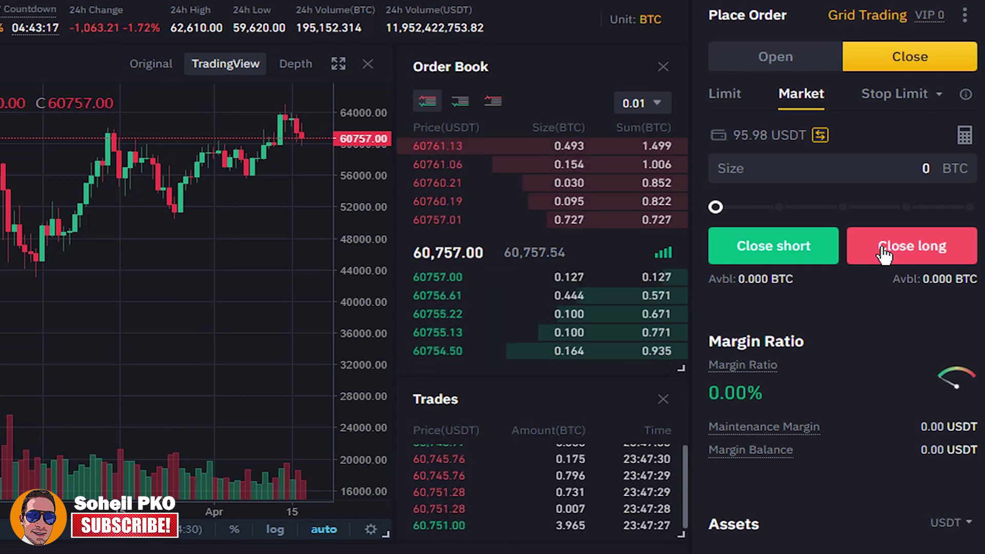
pyautogui.click(771, 62)
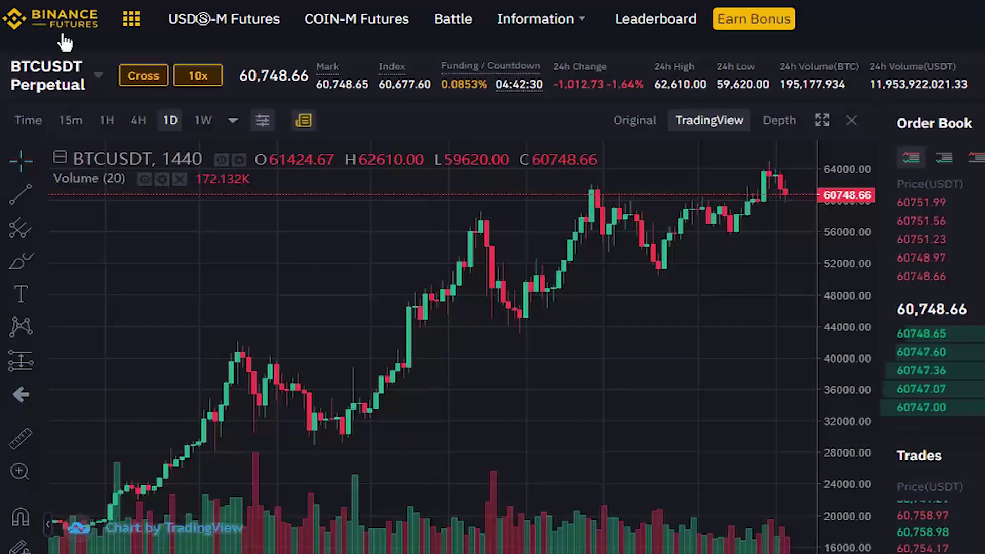
# Open a 0.002 BTC market long on BTCUSDT using Open long.
pyautogui.moveTo(69, 61)
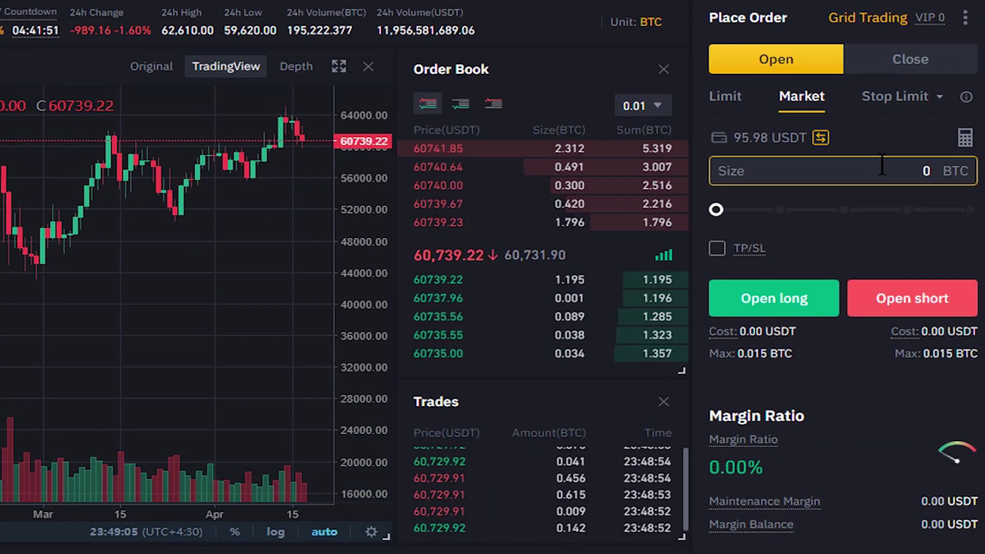
pyautogui.click(897, 171)
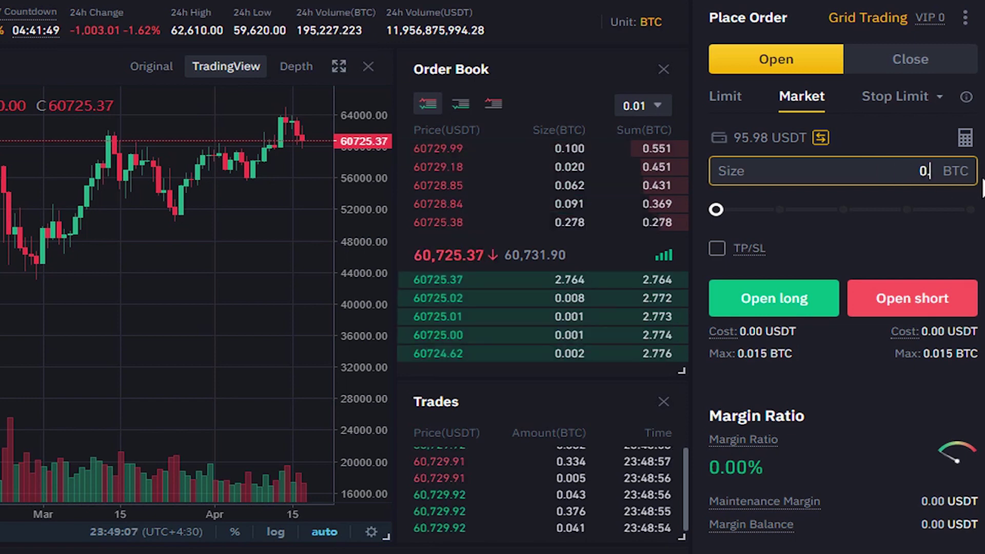
pyautogui.write('0.00')
pyautogui.write('2')
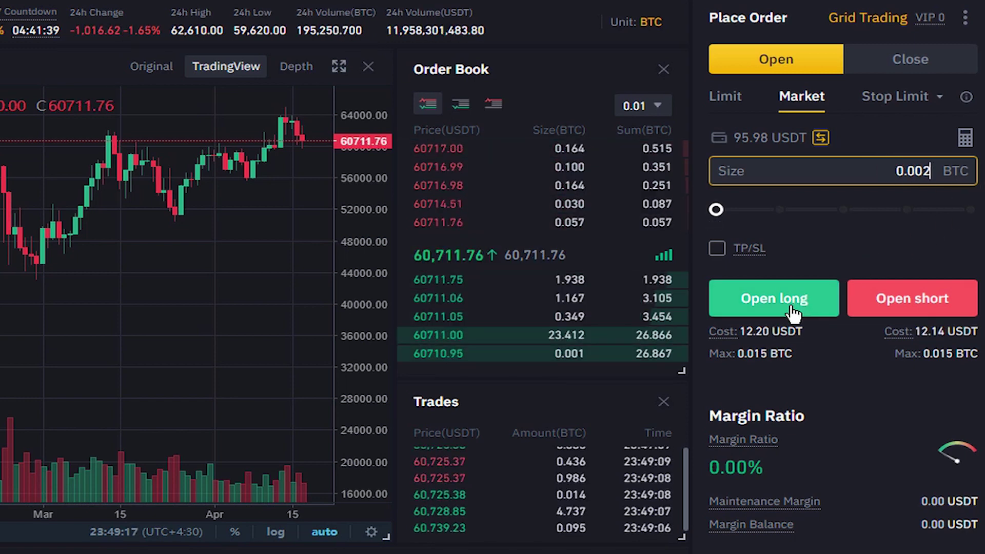
pyautogui.click(793, 311)
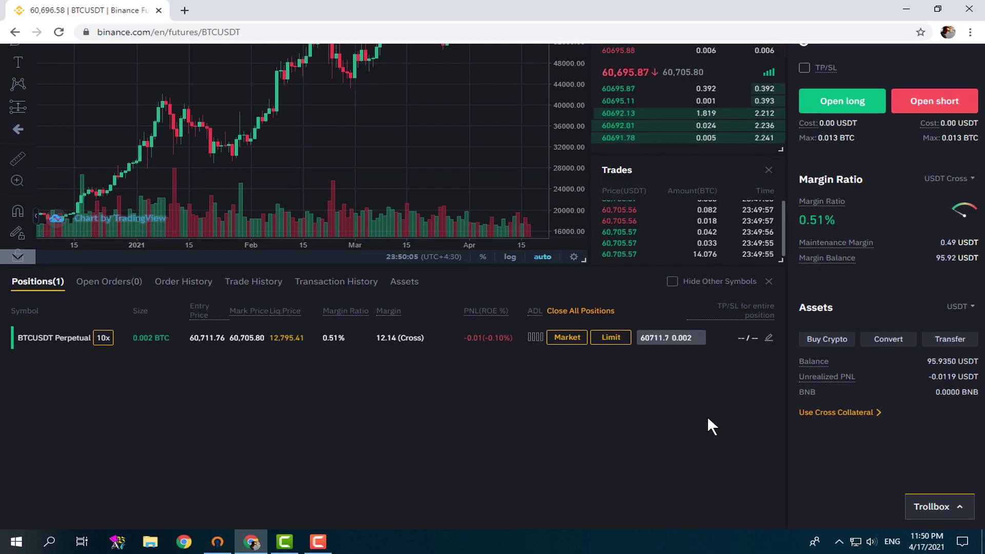
pyautogui.scroll(1, 872, 405)
pyautogui.scroll(3, 898, 398)
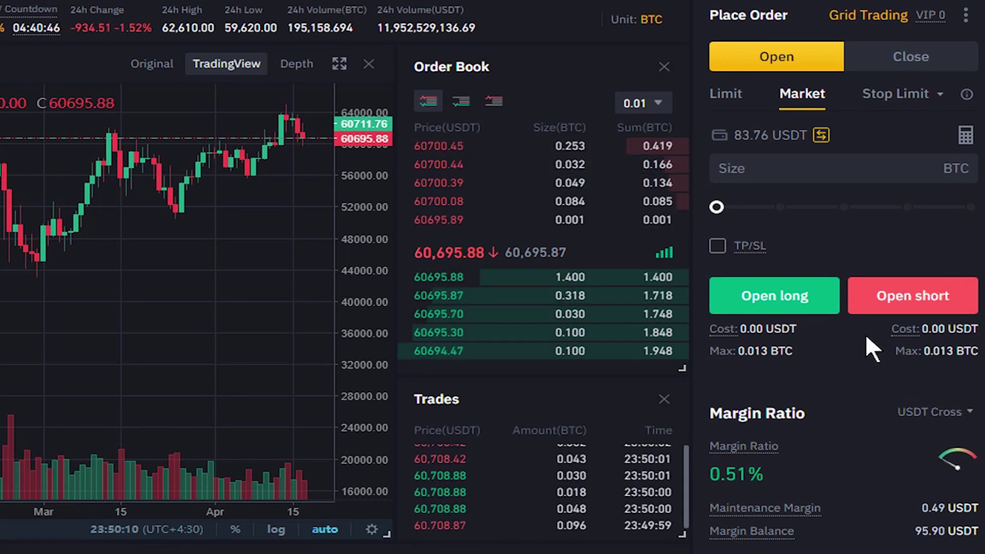
# Open a 0.002 BTC market short beside the long, then view both positions.
pyautogui.click(883, 169)
pyautogui.write('0.002')
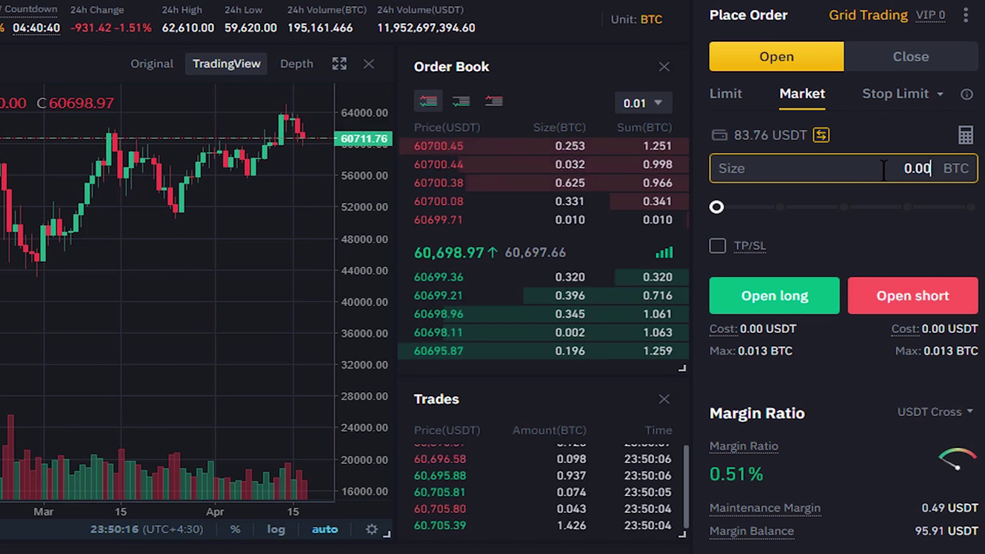
pyautogui.click(930, 300)
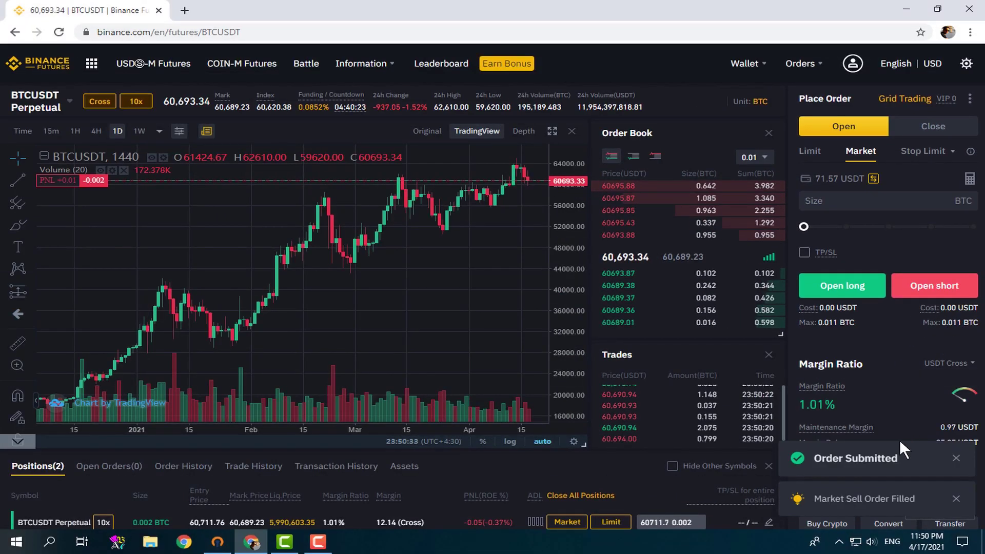
pyautogui.scroll(-3, 896, 446)
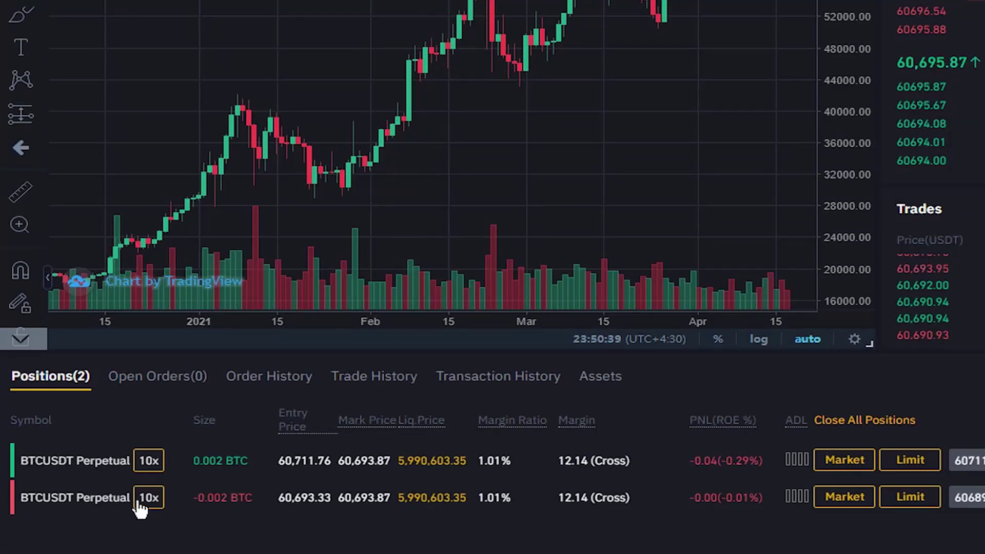